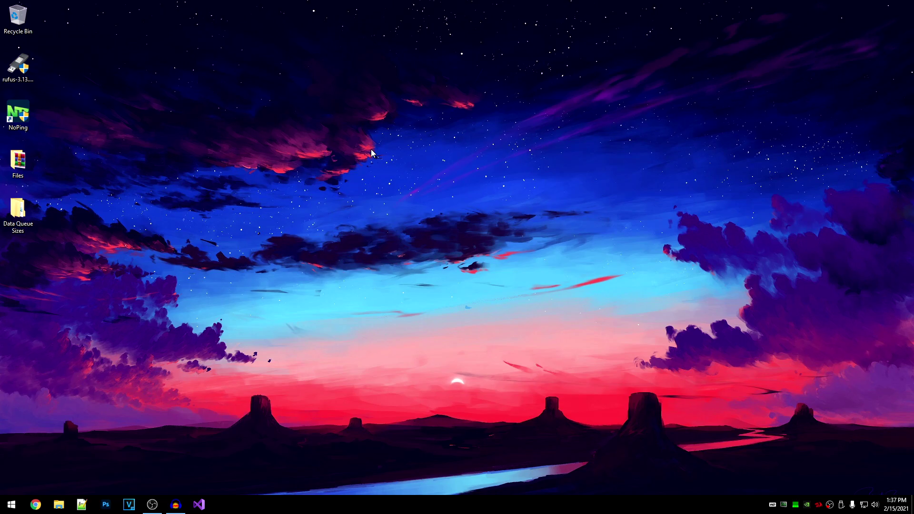
Step: Open the 1-mouse Data Queue Size folder and run Mouse Reg Key.bat to reach the mouse key
double_click(17, 209)
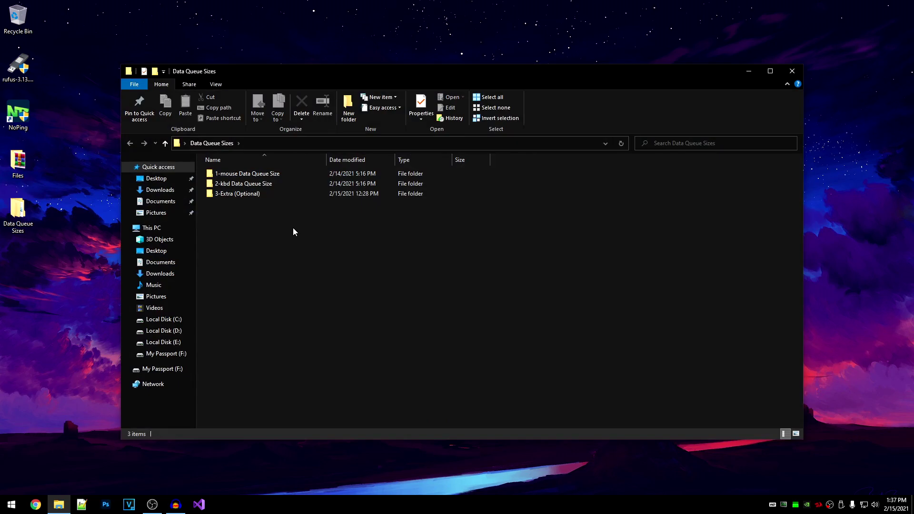
double_click(286, 177)
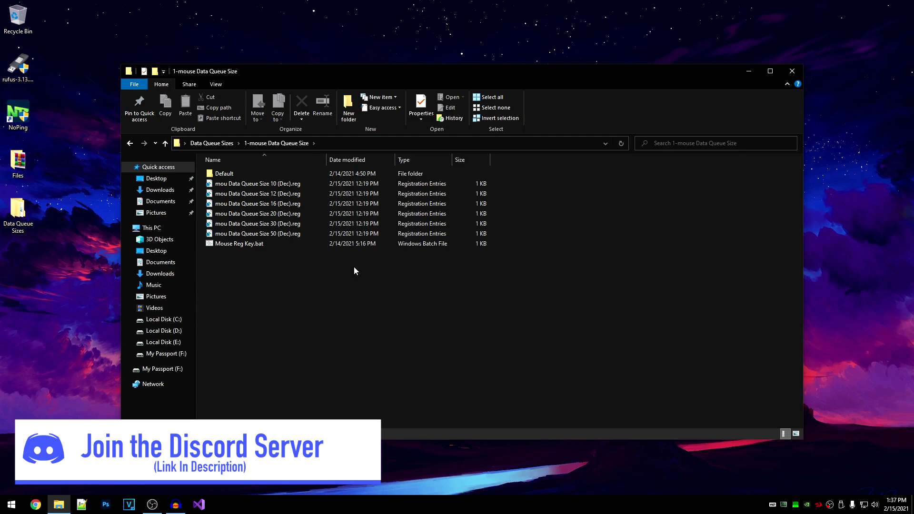
click(288, 233)
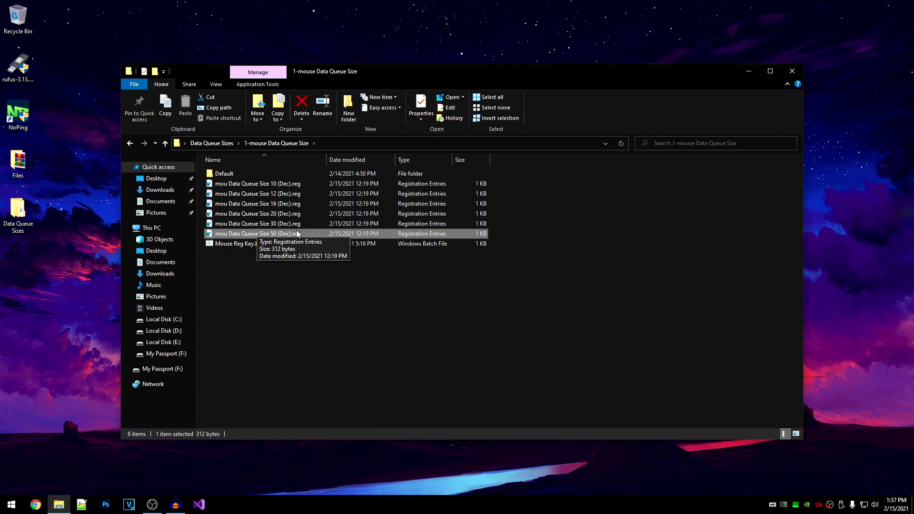
double_click(254, 244)
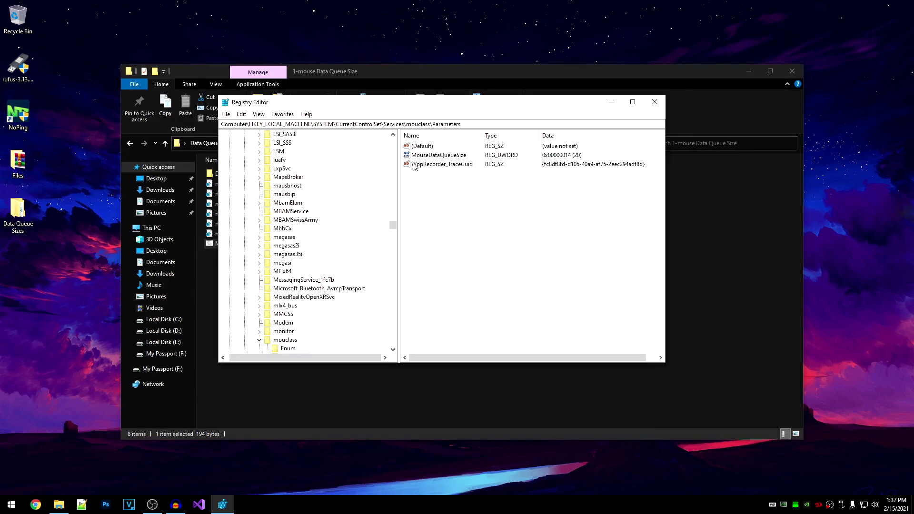
Step: Close Registry Editor, browse the Default, 2-kbd and 3-Extra folders, then close the Data Queue Sizes window
click(655, 102)
double_click(254, 173)
click(283, 195)
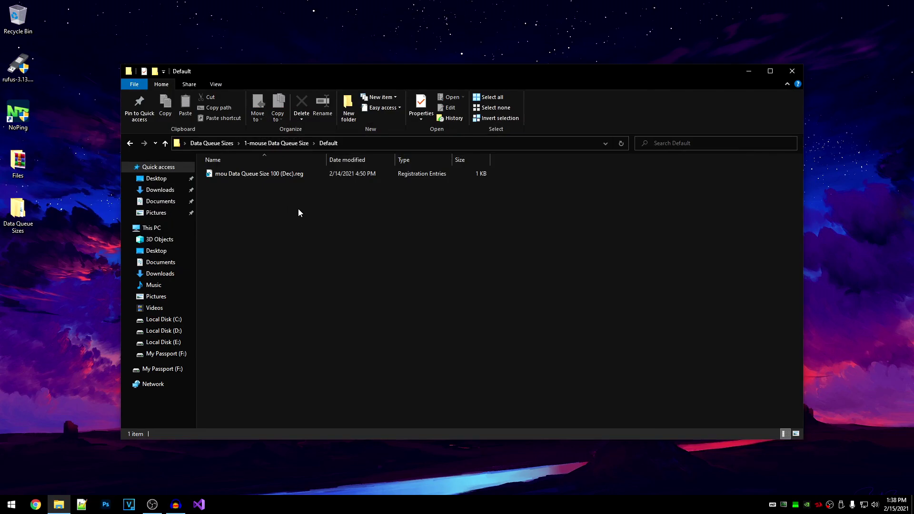
key(BackSpace)
key(BackSpace)
double_click(248, 184)
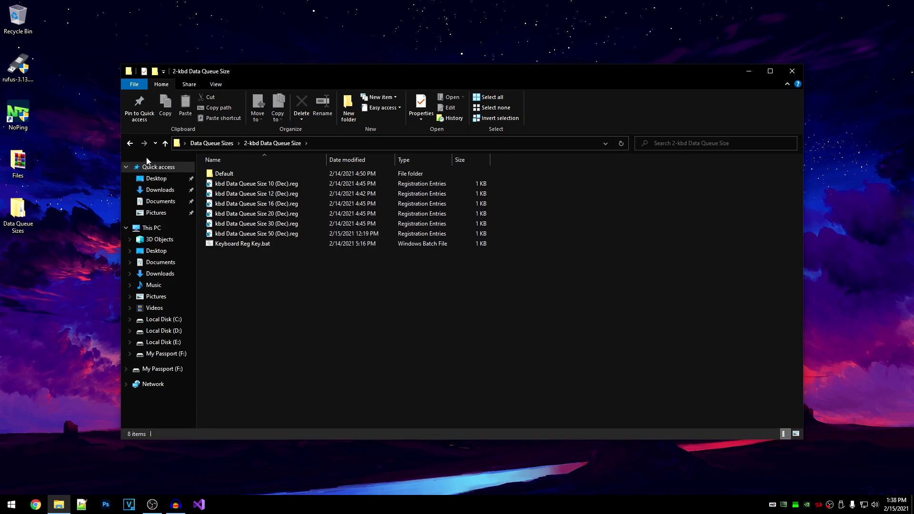
click(129, 143)
click(248, 196)
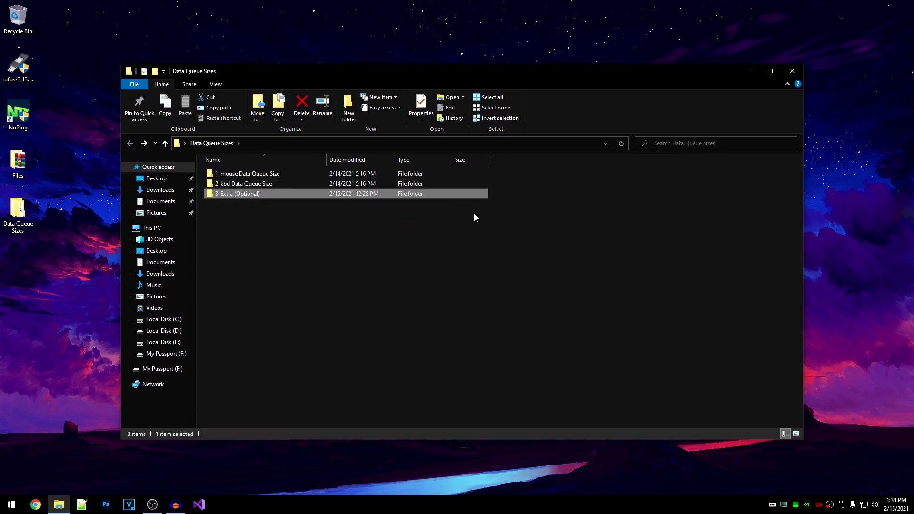
click(793, 71)
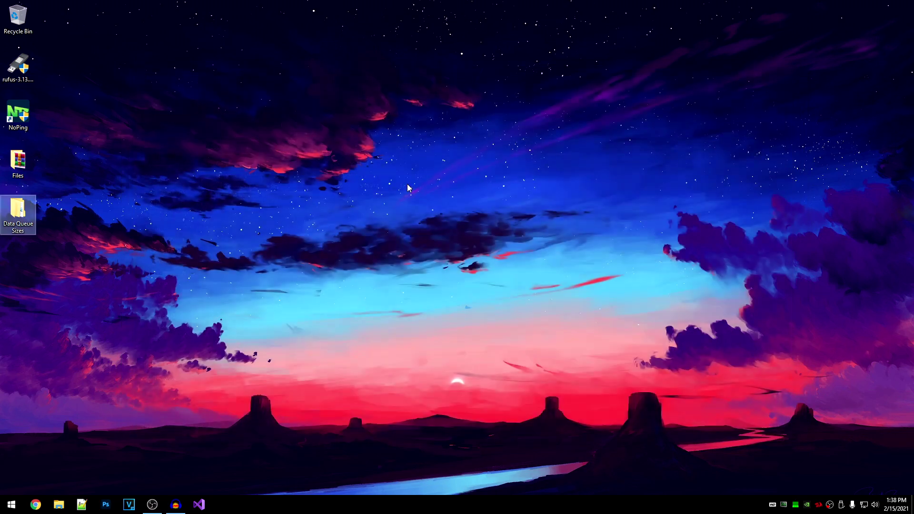
click(407, 187)
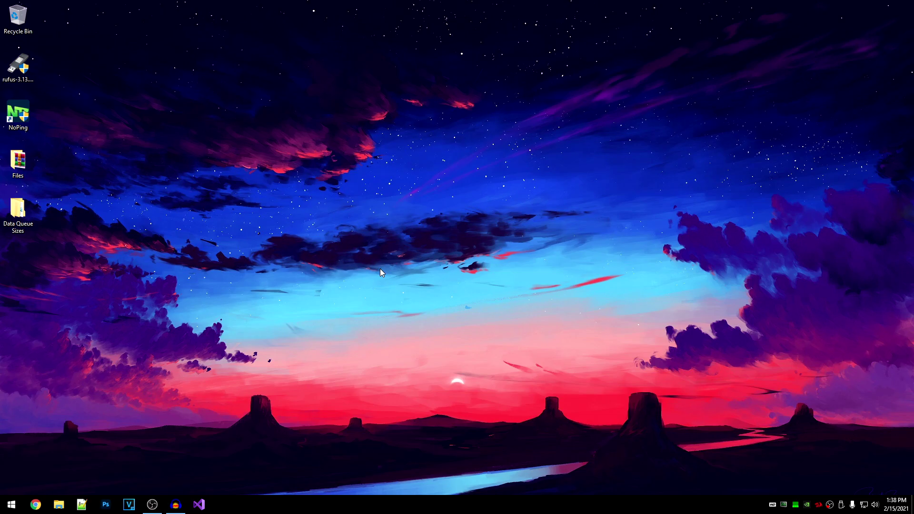
Step: Launch Registry Editor with regedit from the Run dialog
key(super+r)
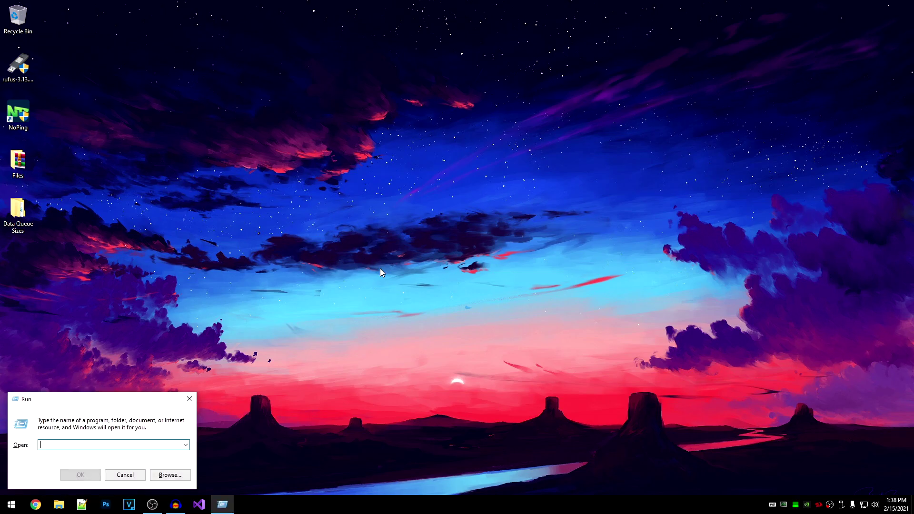
text(regedit)
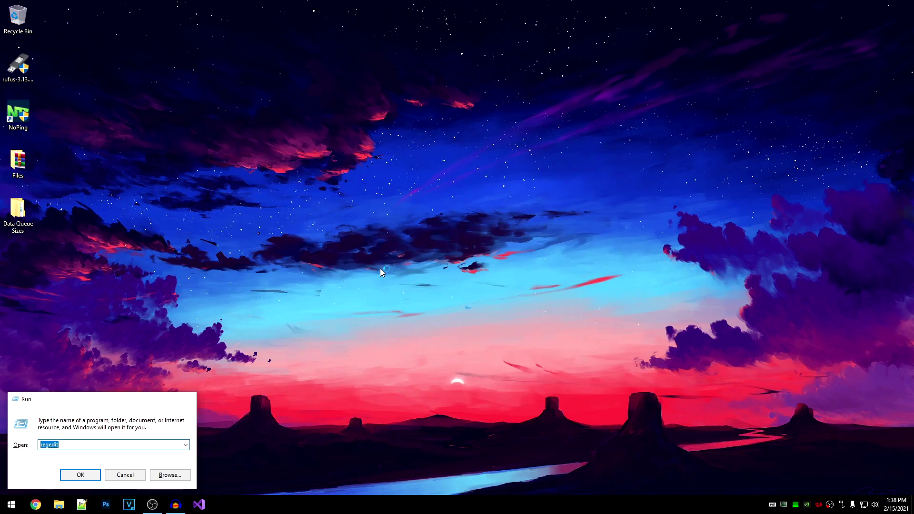
key(Return)
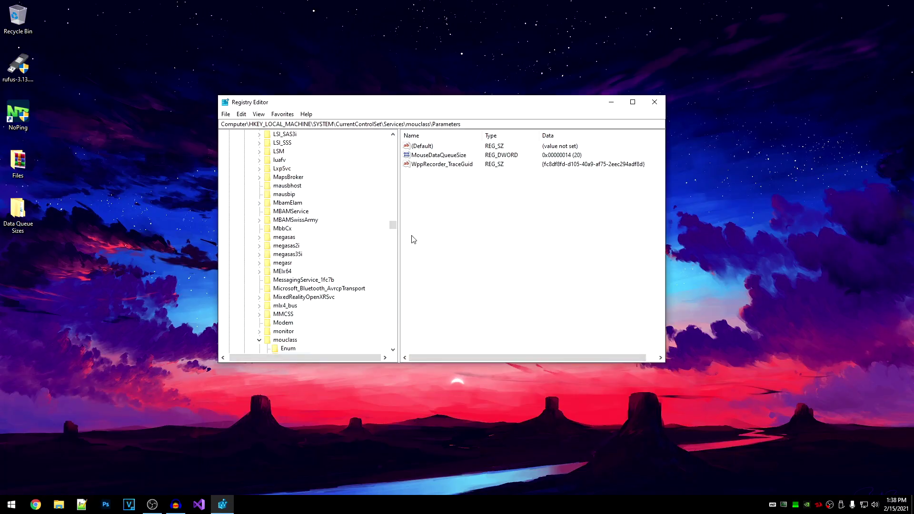
Step: Collapse the registry tree from Services back to HKEY_LOCAL_MACHINE
drag(393, 224, 393, 138)
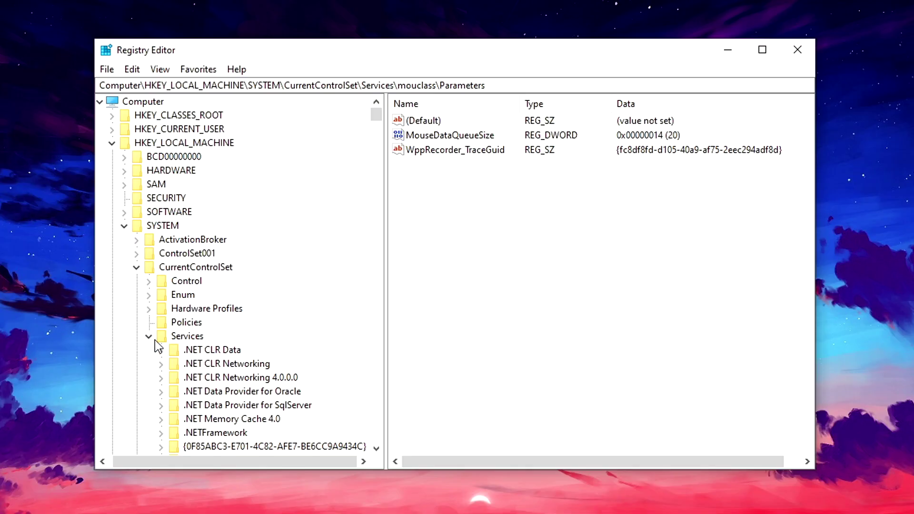
click(148, 336)
click(136, 267)
click(124, 226)
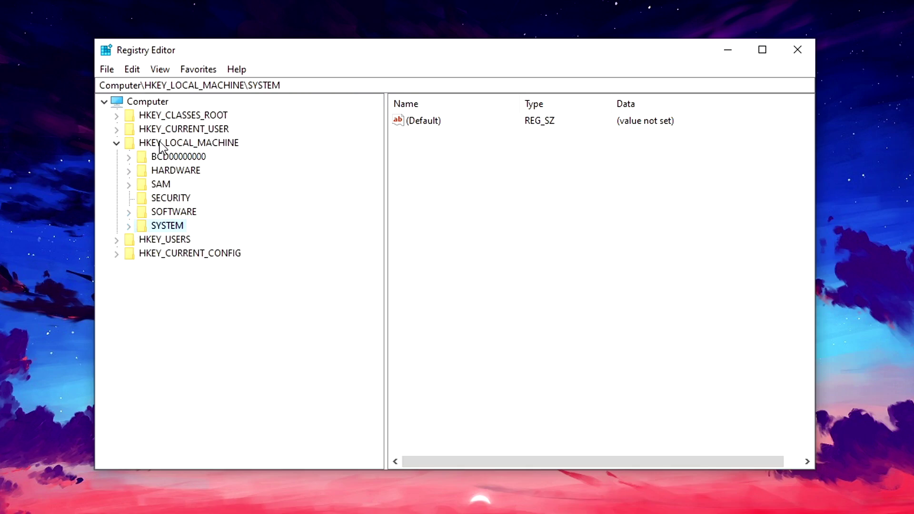
click(116, 143)
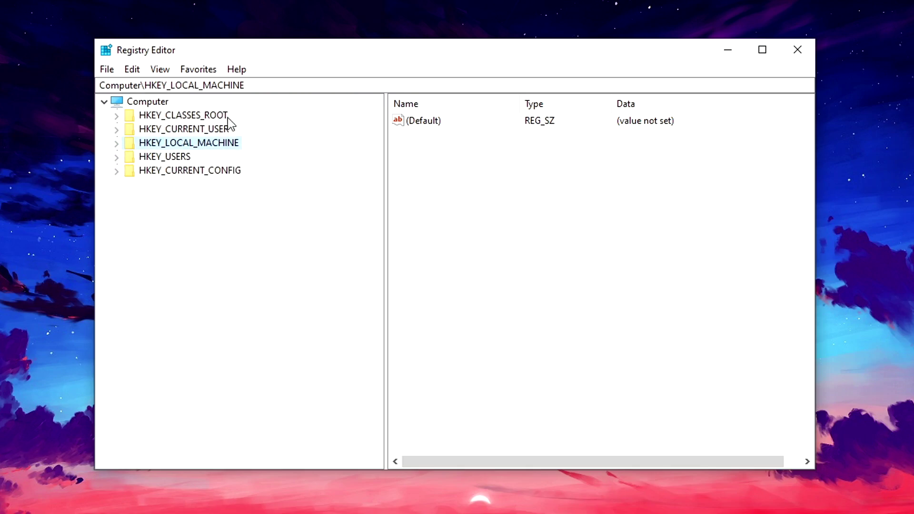
Step: Expand HKEY_LOCAL_MACHINE > SYSTEM > CurrentControlSet > Services
click(117, 143)
click(178, 227)
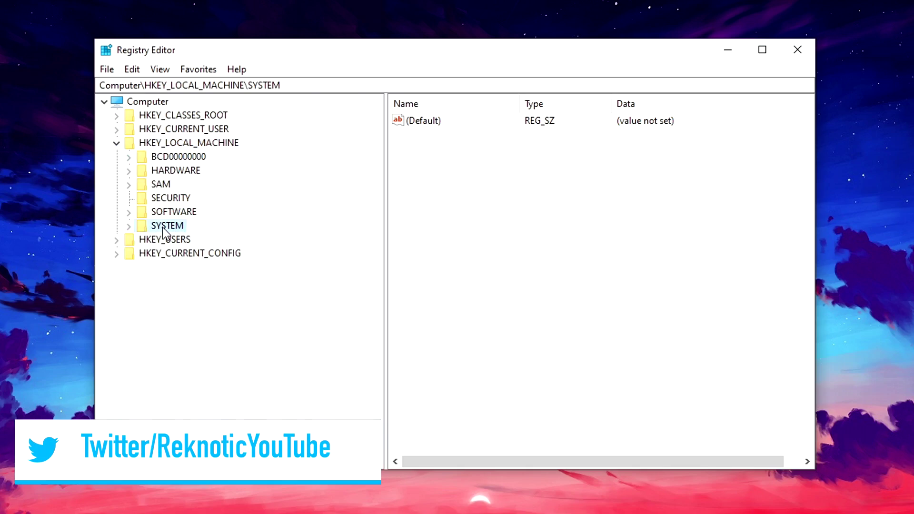
click(128, 226)
click(200, 254)
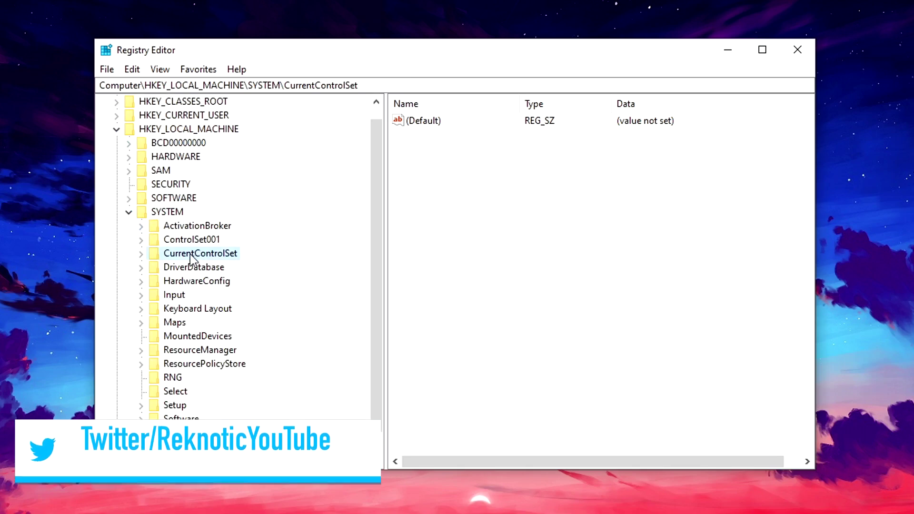
click(141, 255)
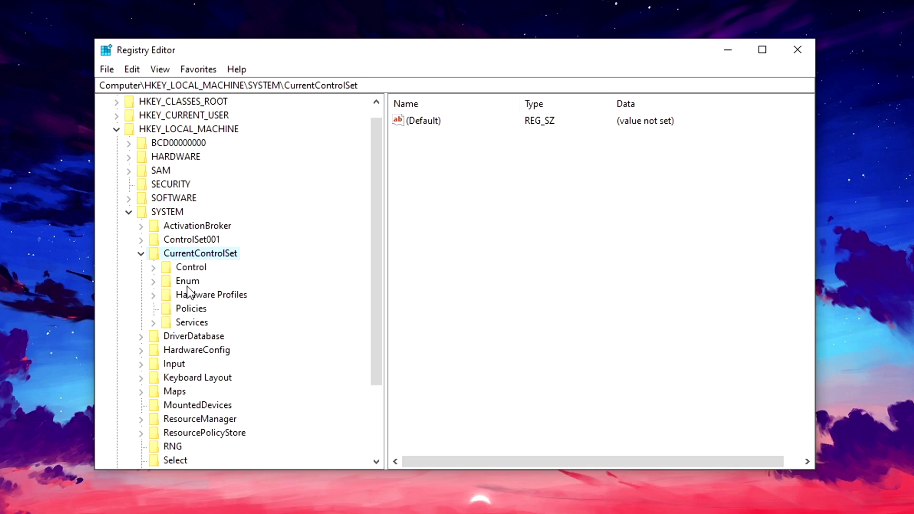
click(186, 324)
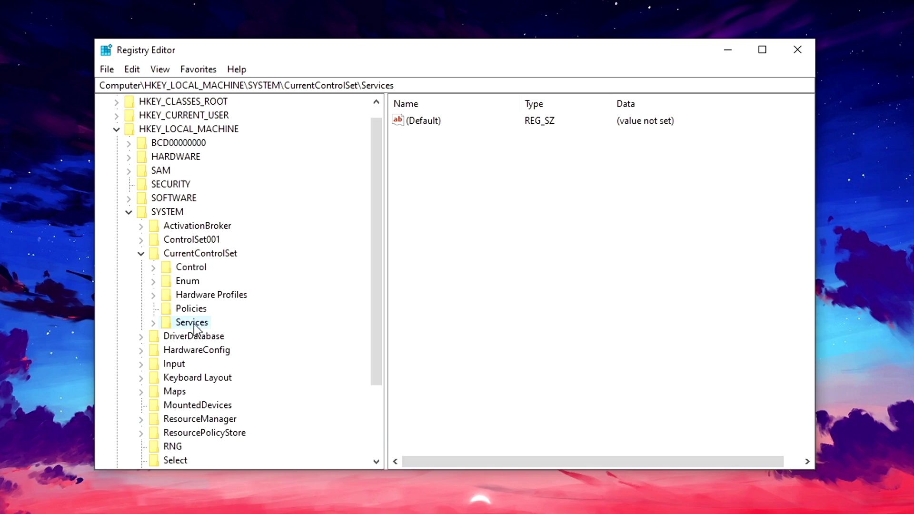
click(154, 323)
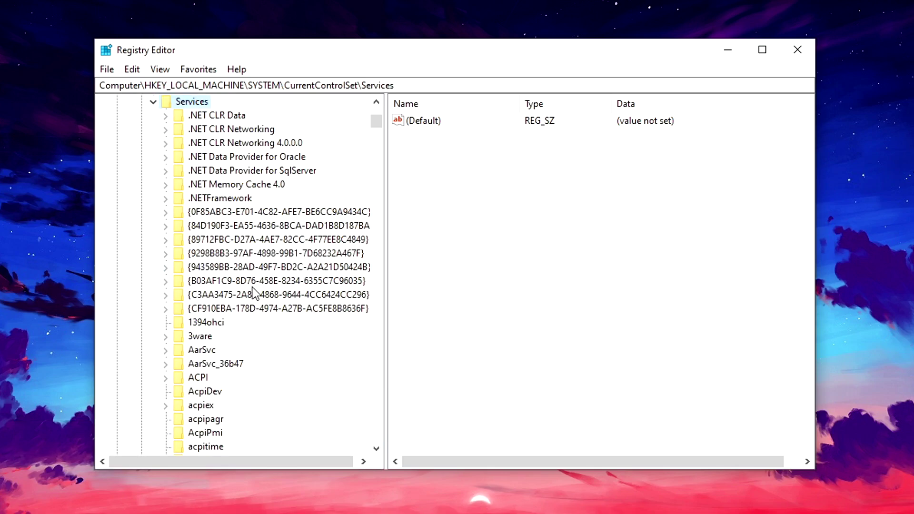
Step: Jump down the services list to mouclass and open its Parameters subkey
click(235, 120)
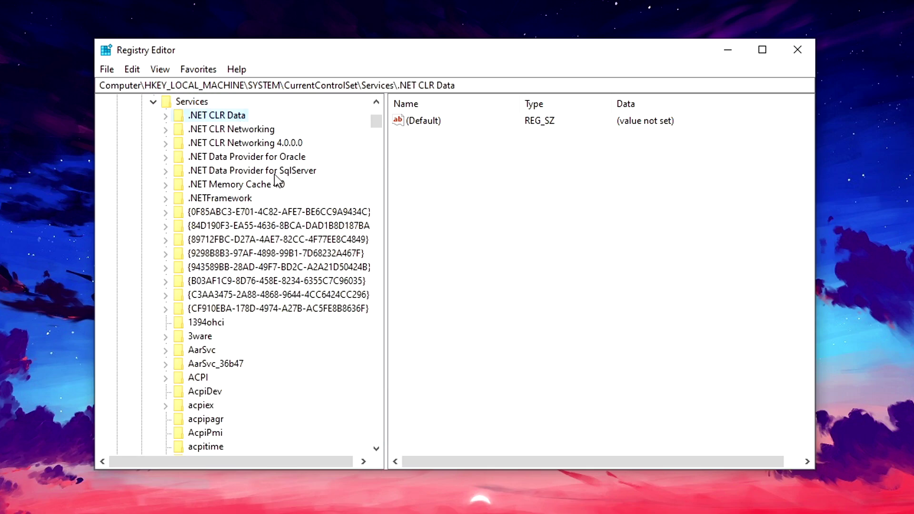
key(m)
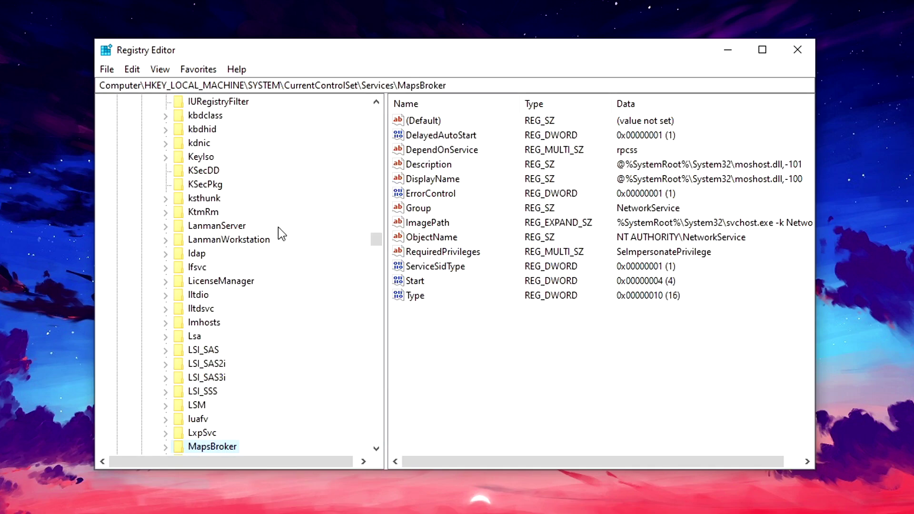
scroll(257, 371, down, 5)
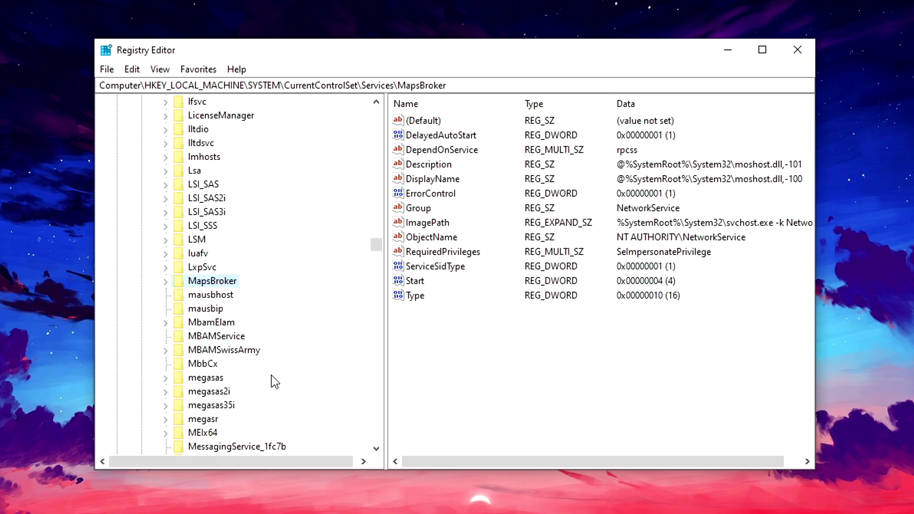
scroll(272, 375, down, 3)
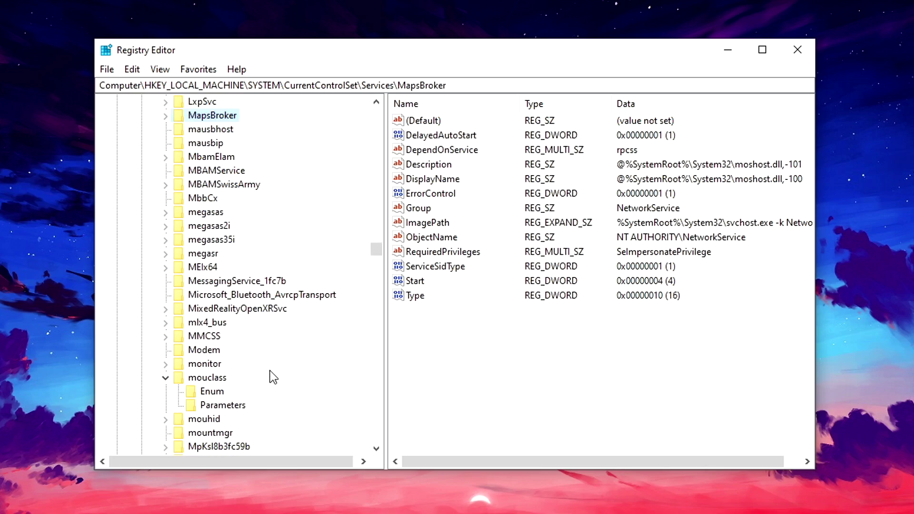
click(209, 378)
click(166, 379)
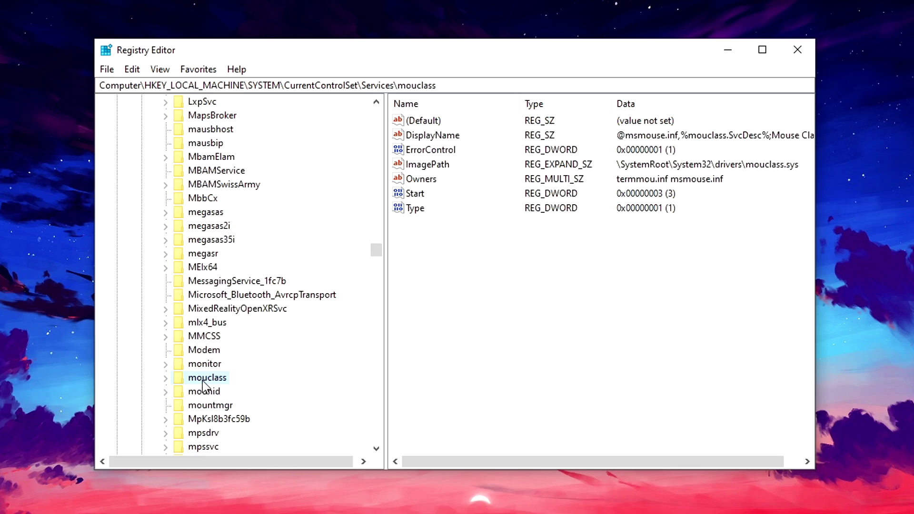
click(168, 380)
click(225, 406)
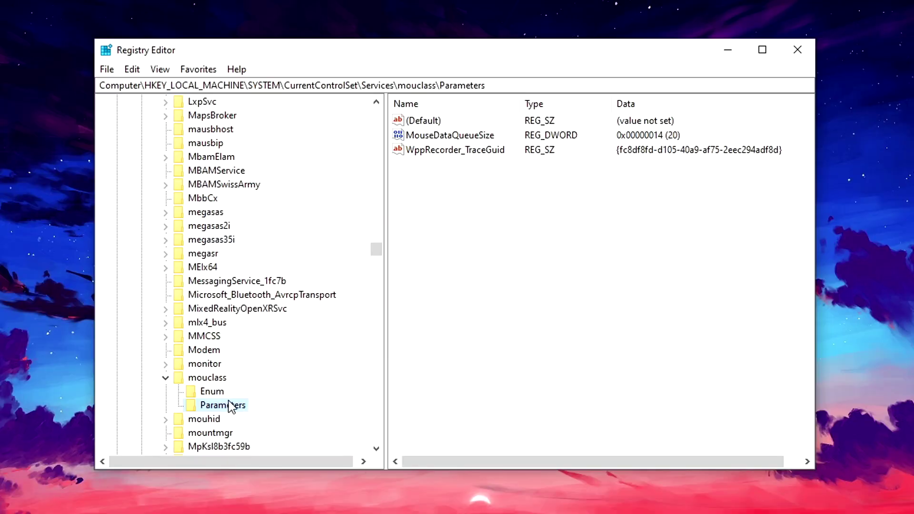
Step: Check the context menus for mouclass and the values list, then select MouseDataQueueSize
right_click(218, 377)
mouse_move(271, 409)
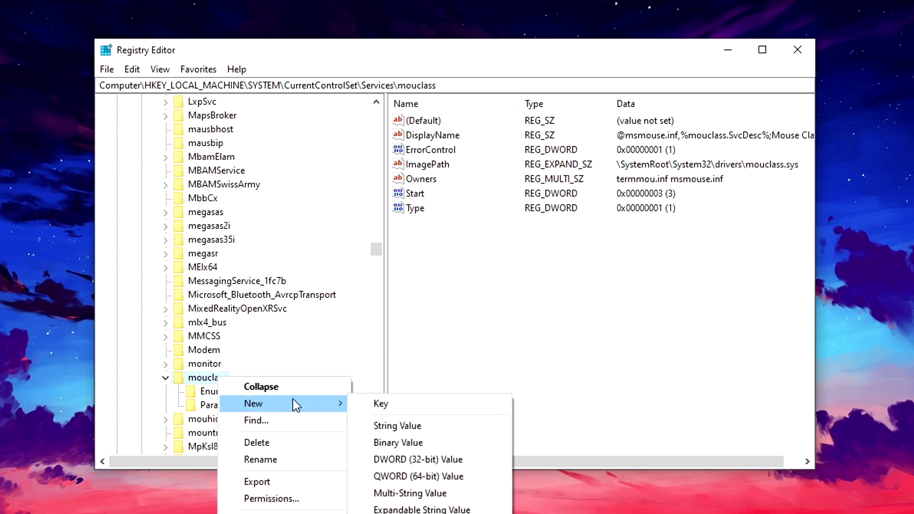
click(209, 405)
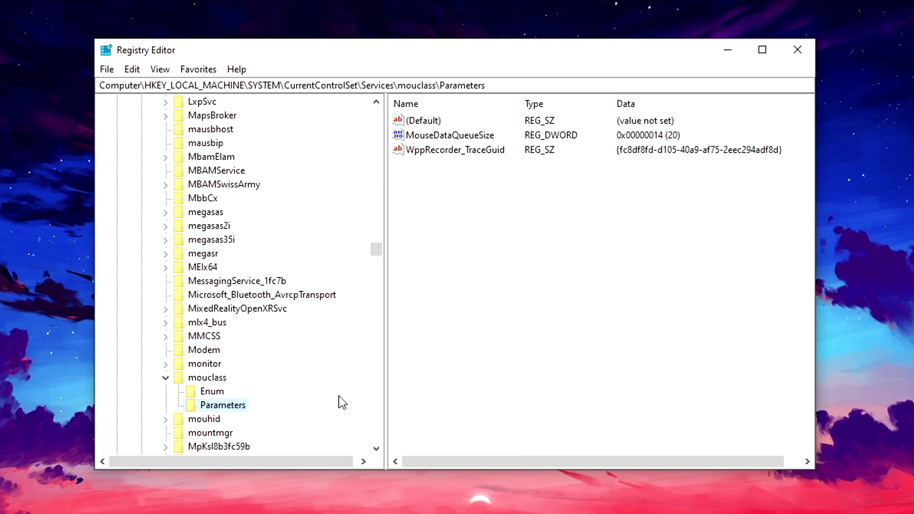
right_click(469, 243)
mouse_move(504, 252)
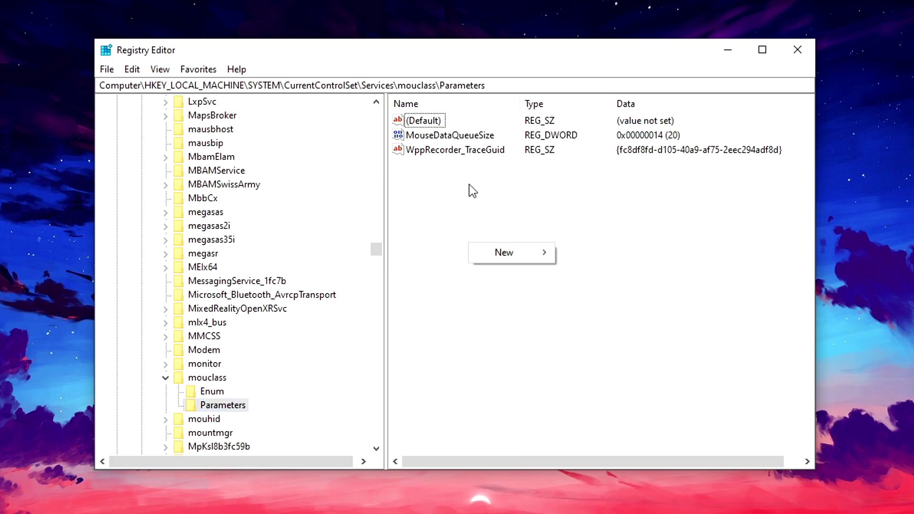
click(449, 137)
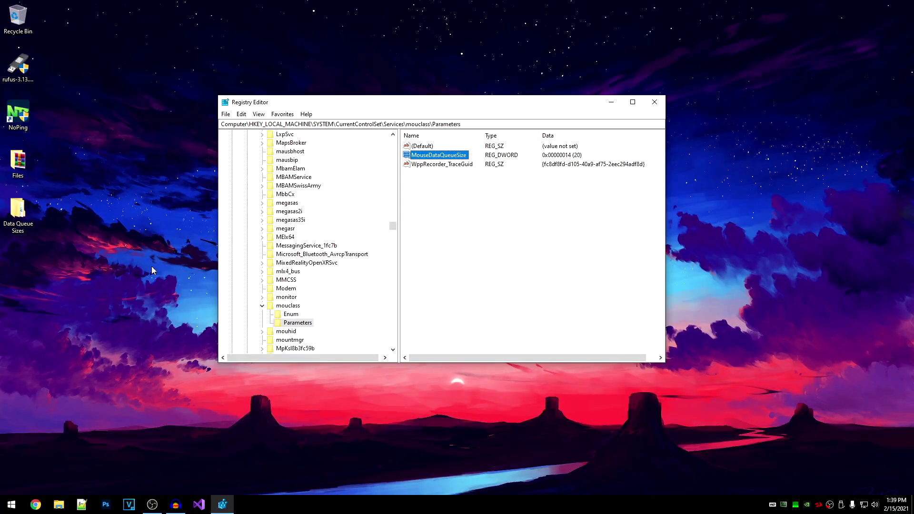
Step: Merge mou Data Queue Size 100 (Dec).reg from Data Queue Sizes > 1-mouse > Default
double_click(18, 213)
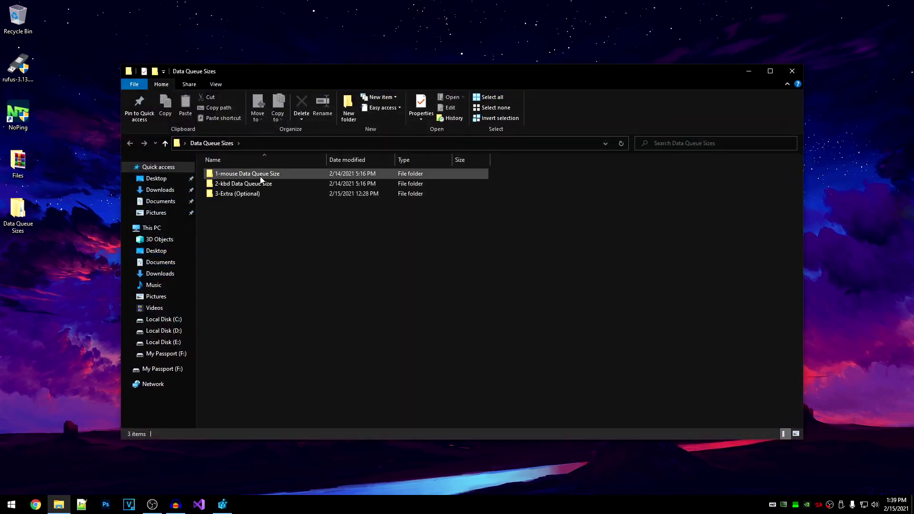
double_click(261, 175)
double_click(243, 173)
double_click(241, 173)
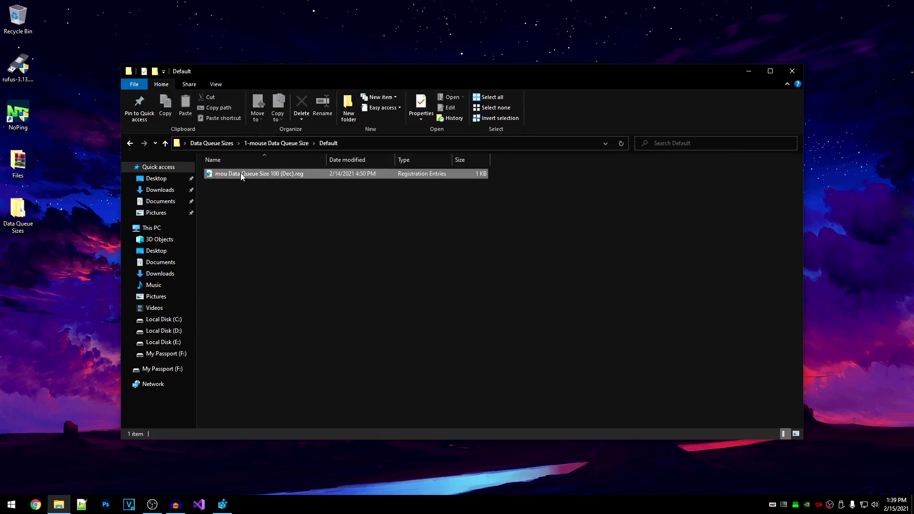
click(528, 267)
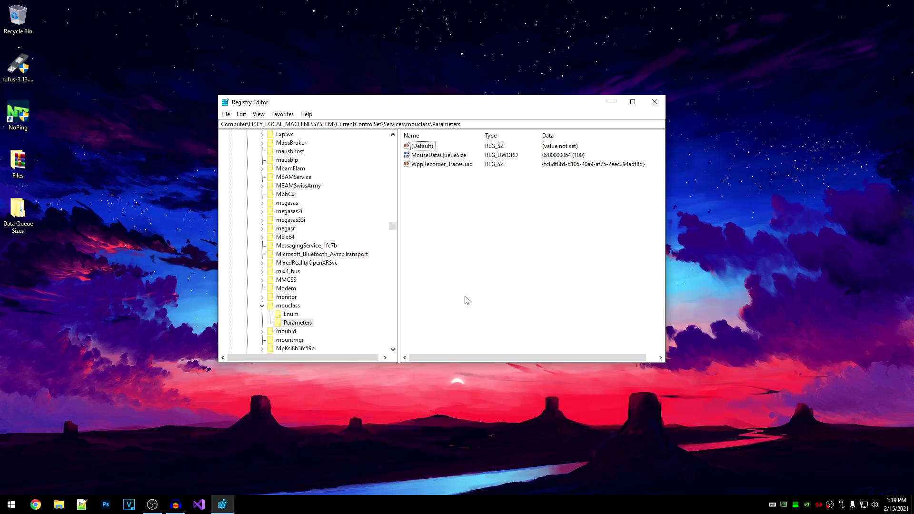
Step: Open MouseDataQueueSize for editing, center the dialog, and switch its base to Decimal
click(294, 323)
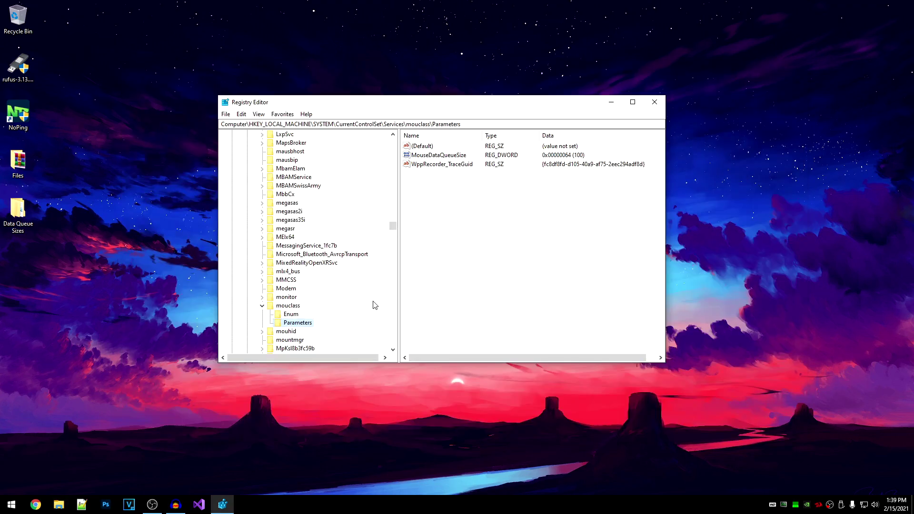
click(458, 154)
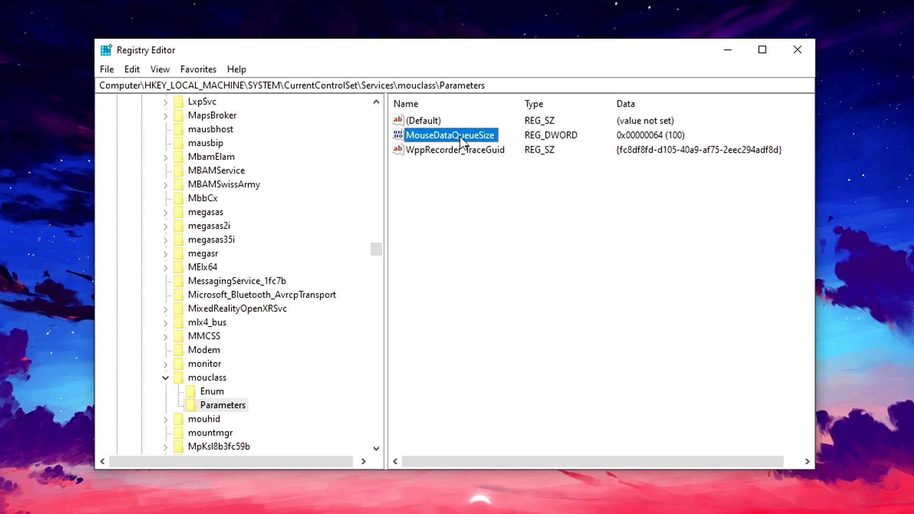
click(485, 135)
double_click(485, 136)
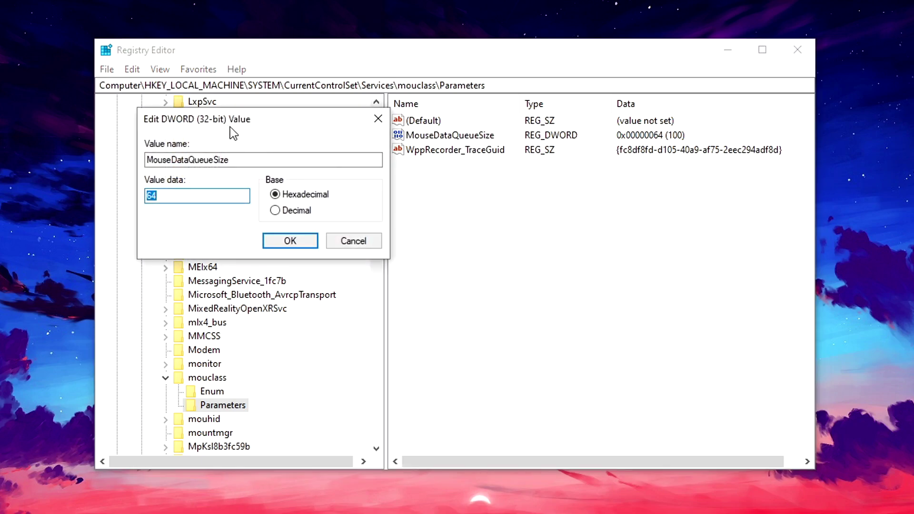
drag(230, 129, 385, 180)
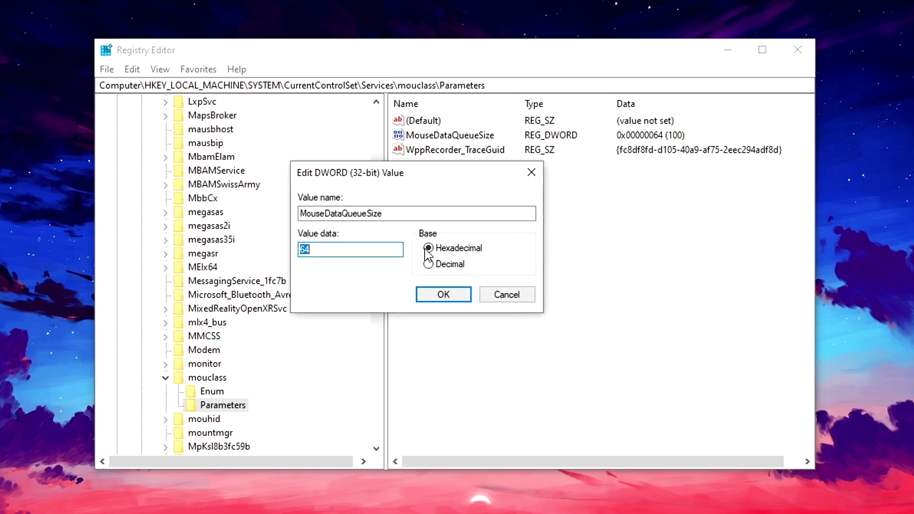
click(449, 266)
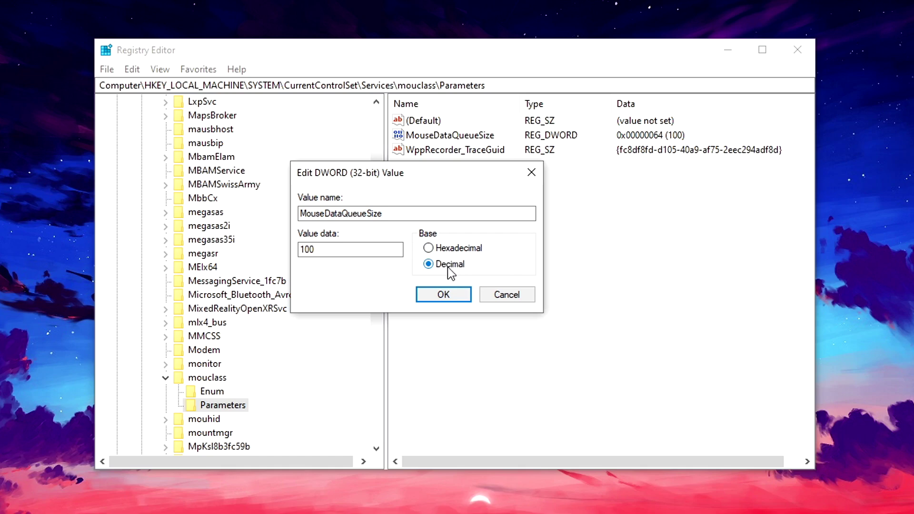
Step: Compare the current value as decimal 100 and hexadecimal 64
double_click(341, 248)
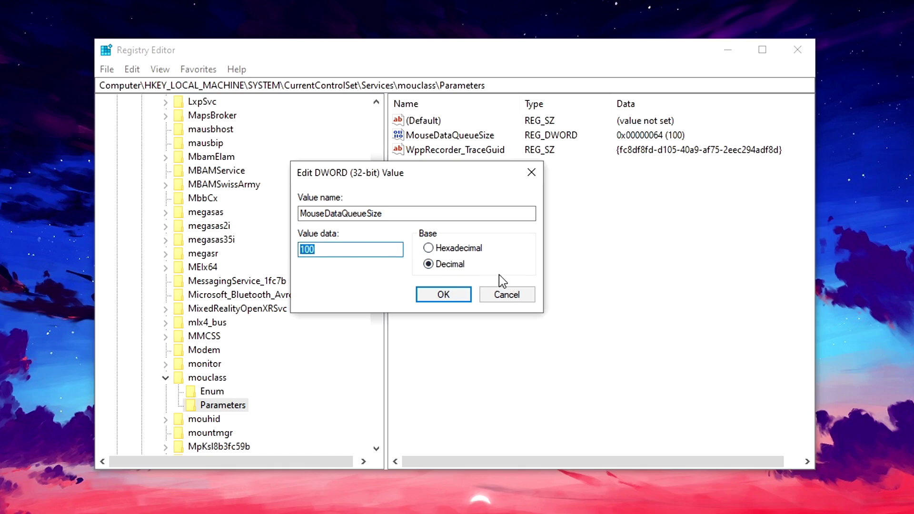
click(455, 248)
click(352, 250)
double_click(352, 250)
click(440, 265)
Step: Try a value of 60, view it as hex 3c, then return to decimal
double_click(351, 249)
text(60)
click(473, 251)
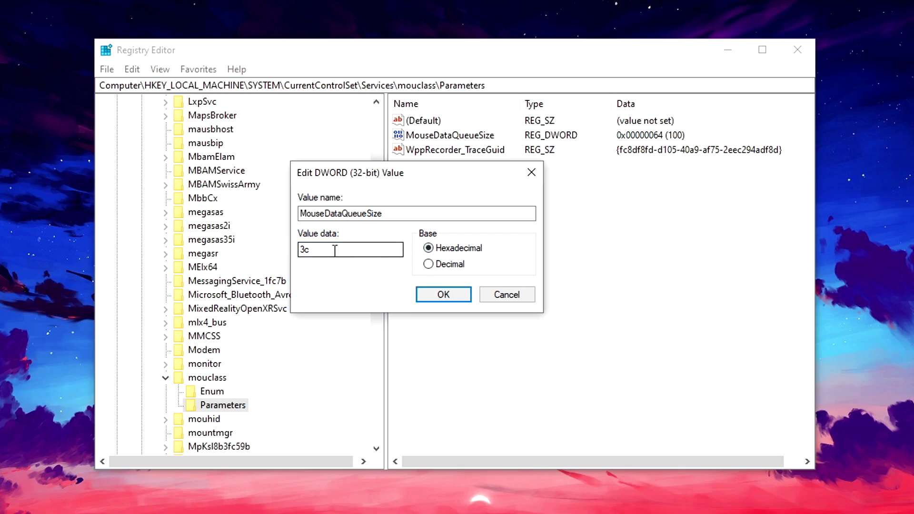
drag(308, 250, 305, 250)
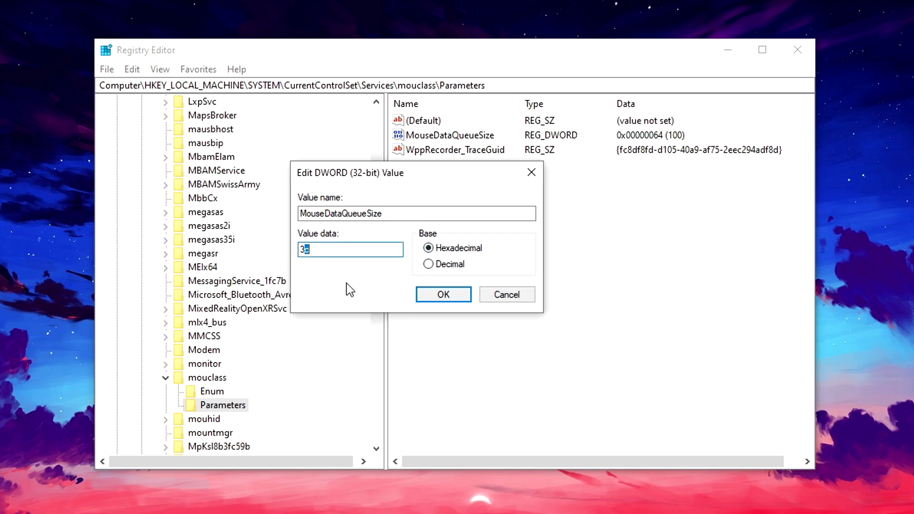
click(327, 252)
click(455, 268)
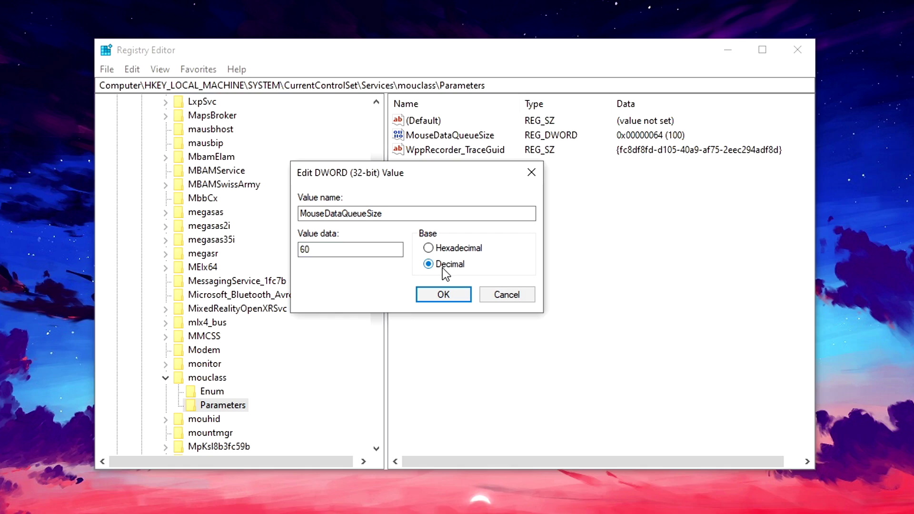
Step: Try values 10 and then 1 in the Value data field
double_click(363, 250)
text(10)
click(429, 247)
click(429, 264)
double_click(351, 256)
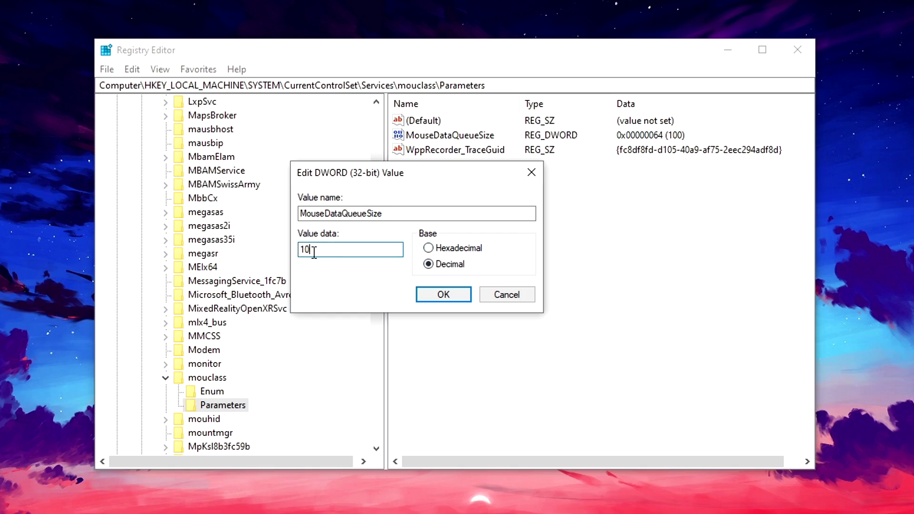
text(1)
Step: Set the Value data to 40 decimal and confirm the edit
double_click(343, 249)
double_click(343, 249)
text(40)
click(444, 294)
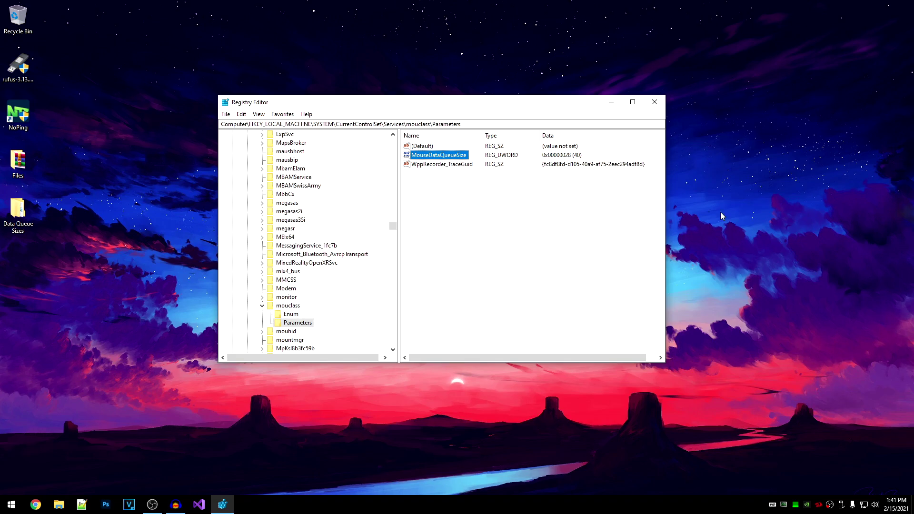
right_click(738, 158)
click(753, 188)
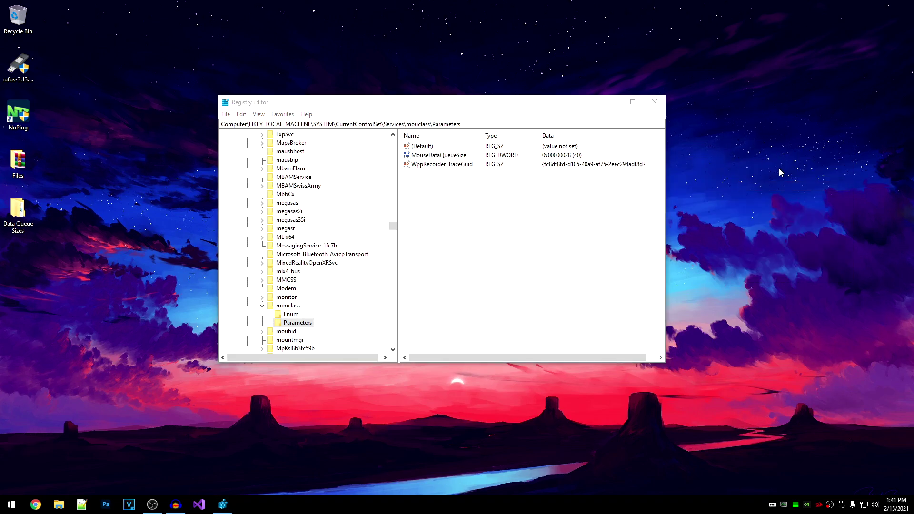